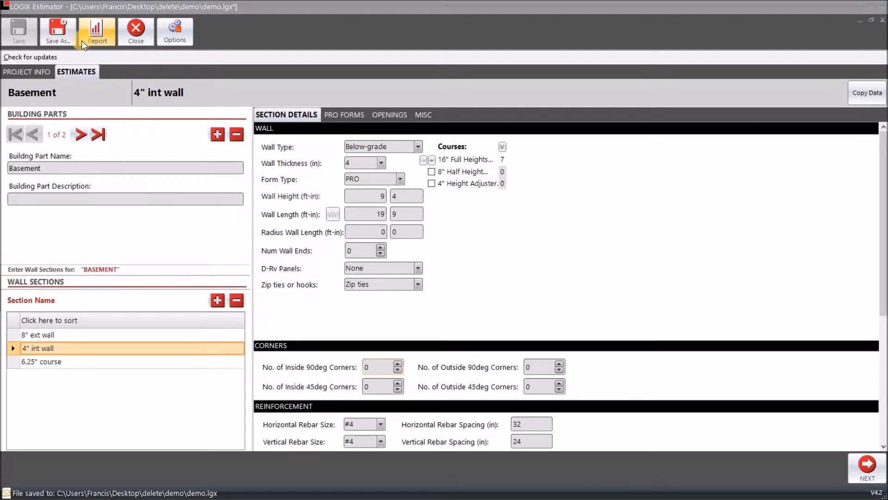
Load the demo project's latest preliminary estimate results from the Report button
{"action": "left_click", "coordinate": [99, 34]}
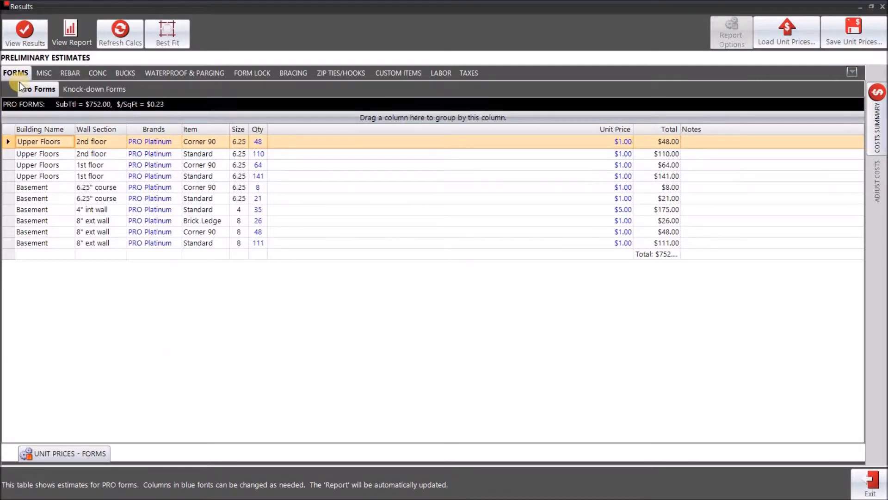
Review the knock-down, miscellaneous, rebar, stirrup, concrete, bucks and waterproofing estimates
{"action": "left_click", "coordinate": [104, 93]}
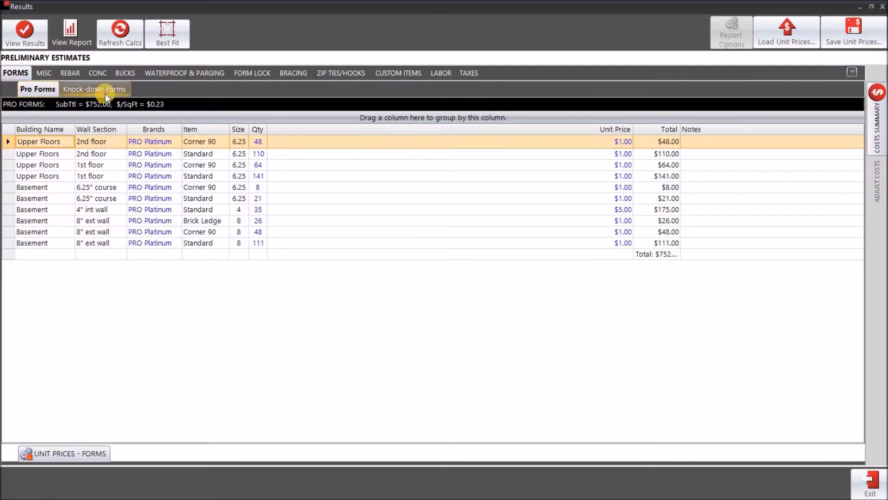
{"action": "left_click", "coordinate": [45, 75]}
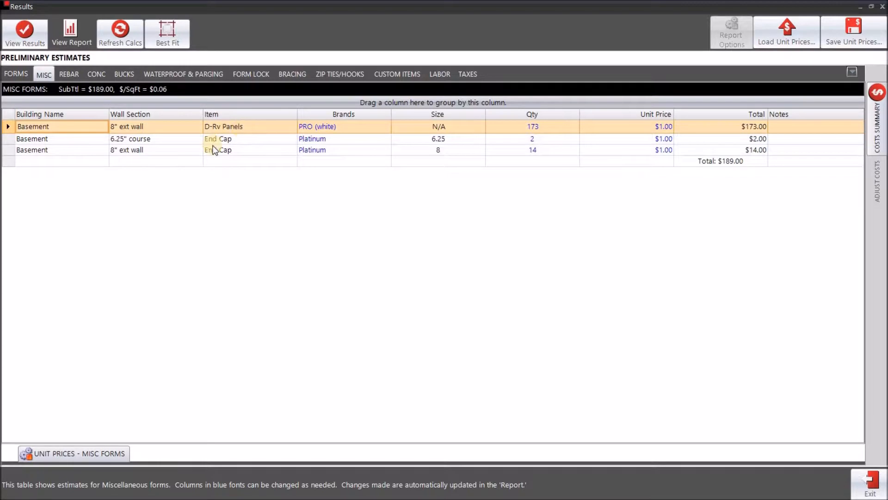
{"action": "left_click", "coordinate": [61, 73]}
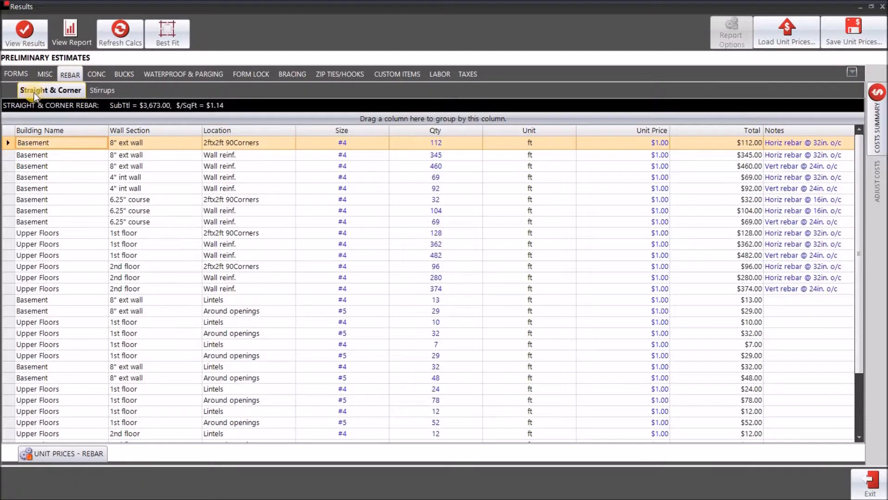
{"action": "left_click", "coordinate": [96, 92]}
{"action": "left_click", "coordinate": [122, 74]}
{"action": "left_click", "coordinate": [173, 76]}
Review form lock, bracing, custom items, labor and taxes, then return to the Pro Forms table
{"action": "left_click", "coordinate": [241, 74]}
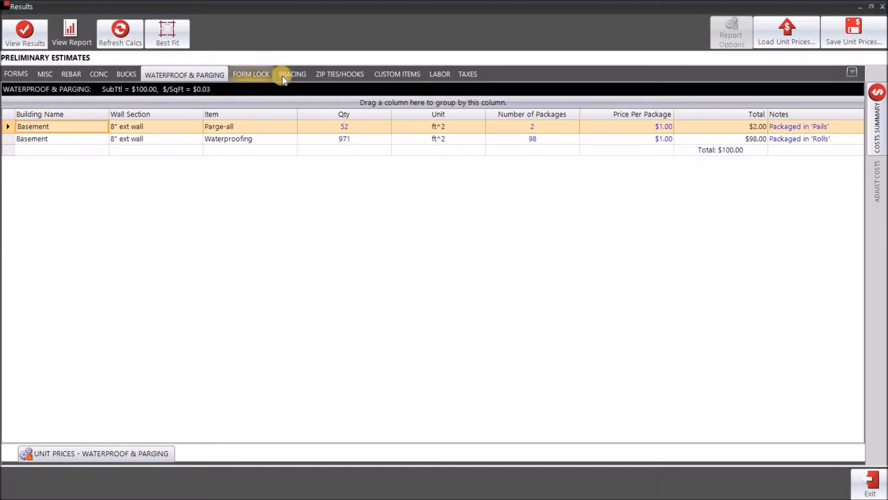
{"action": "left_click", "coordinate": [296, 77]}
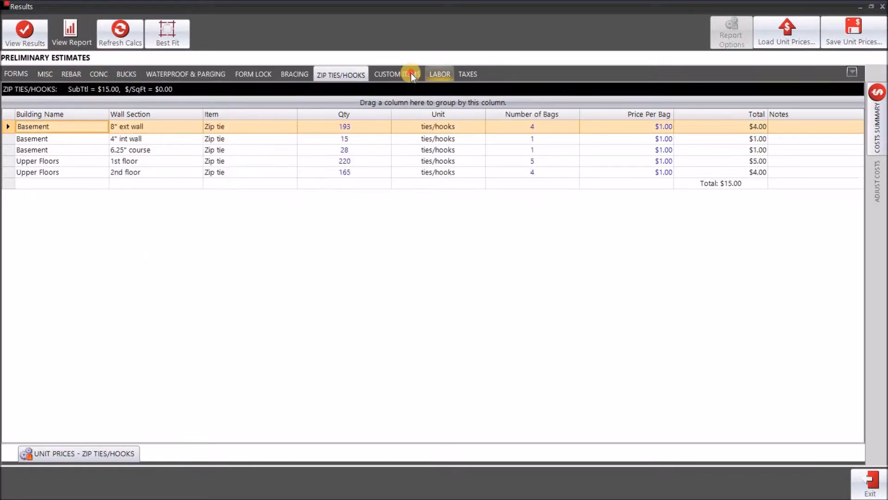
{"action": "left_click", "coordinate": [378, 79]}
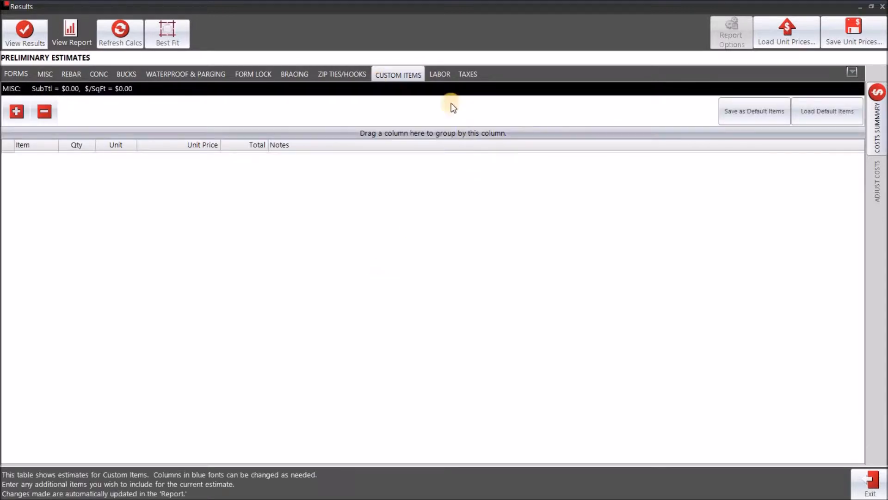
{"action": "left_click", "coordinate": [440, 74]}
{"action": "left_click", "coordinate": [469, 74]}
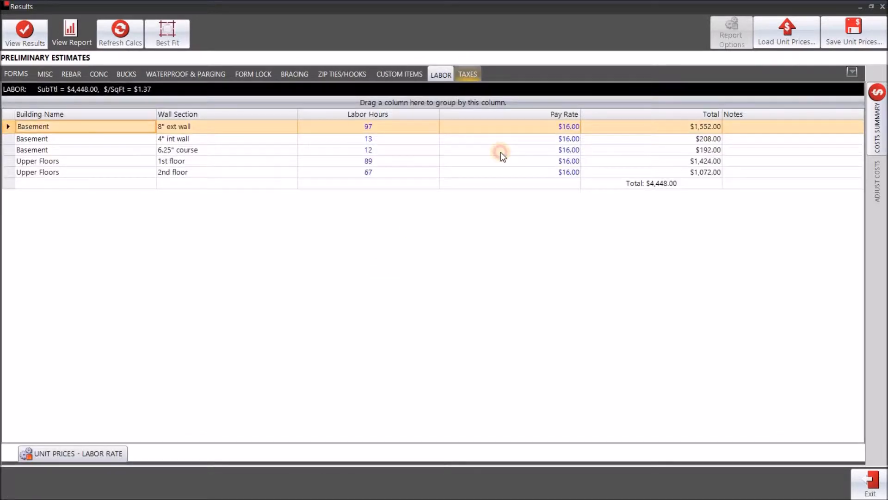
{"action": "left_click", "coordinate": [16, 73]}
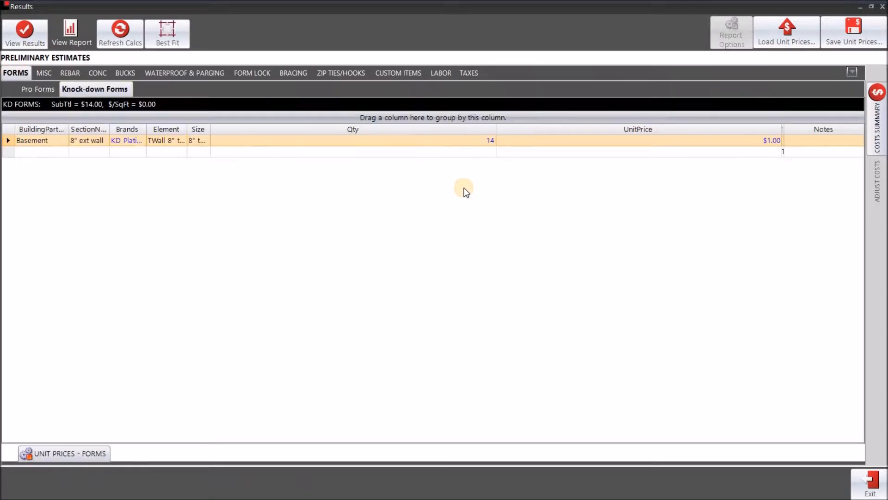
{"action": "left_click", "coordinate": [28, 91]}
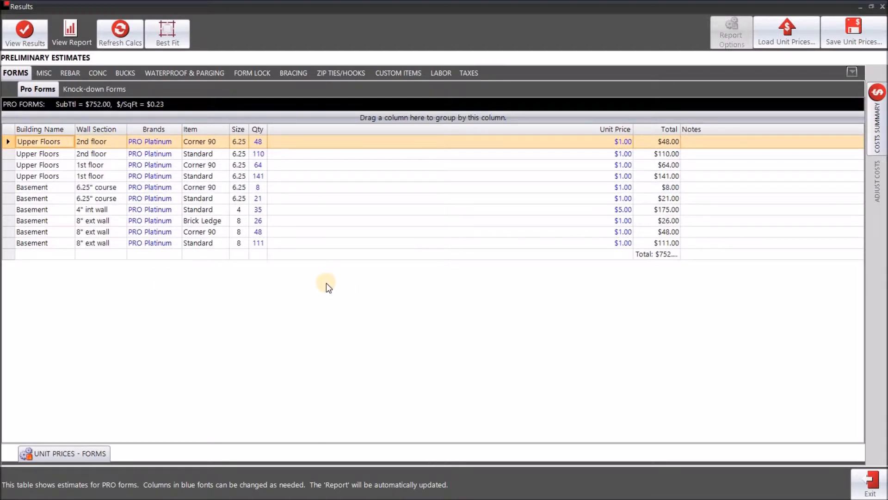
Set the brand of the Basement 4" int wall row to PRO TX
{"action": "left_click", "coordinate": [149, 165]}
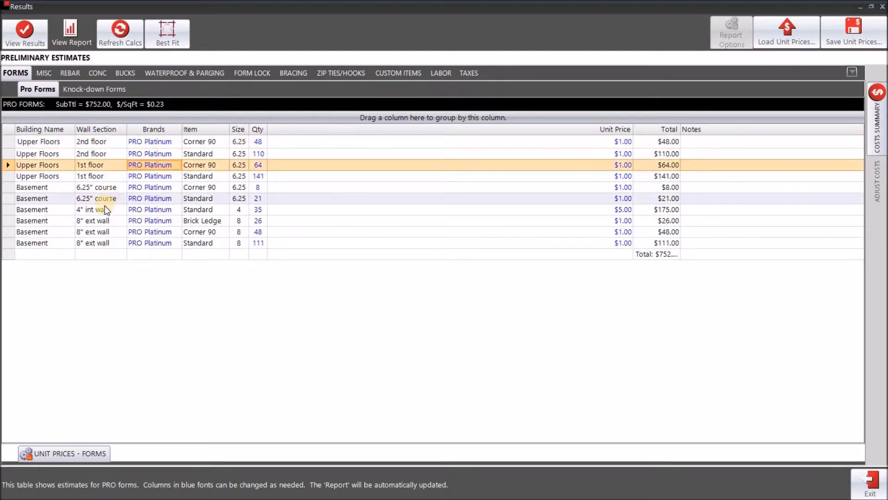
{"action": "left_click", "coordinate": [132, 210]}
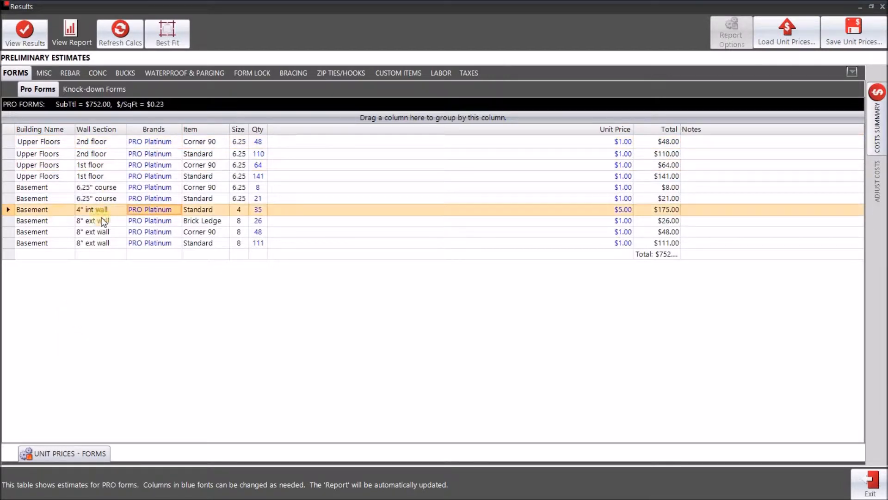
{"action": "left_click", "coordinate": [179, 210]}
{"action": "left_click", "coordinate": [175, 213]}
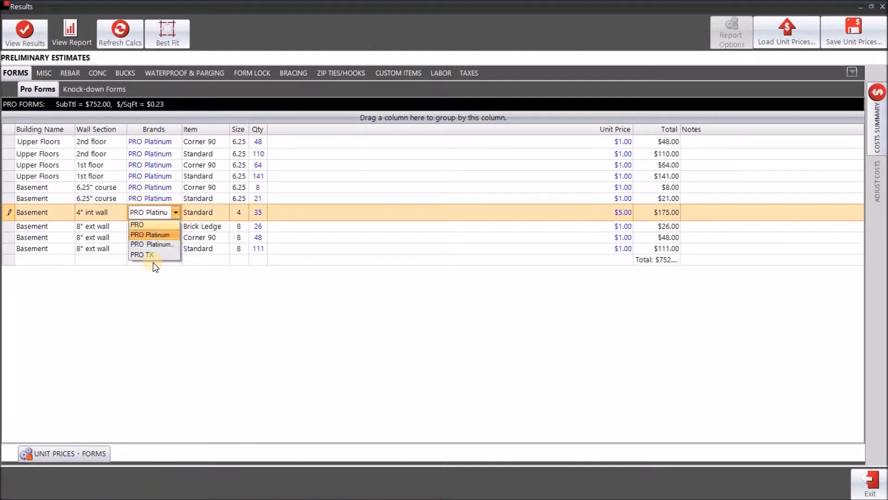
{"action": "left_click", "coordinate": [140, 257]}
{"action": "left_click", "coordinate": [288, 276]}
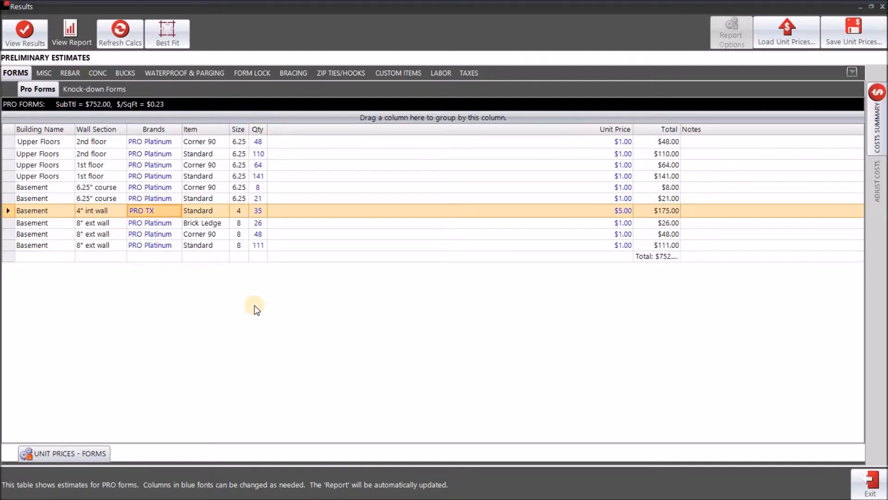
Give that row quantity 999 and unit price $1,000.00, then widen the Total column
{"action": "left_click", "coordinate": [256, 211]}
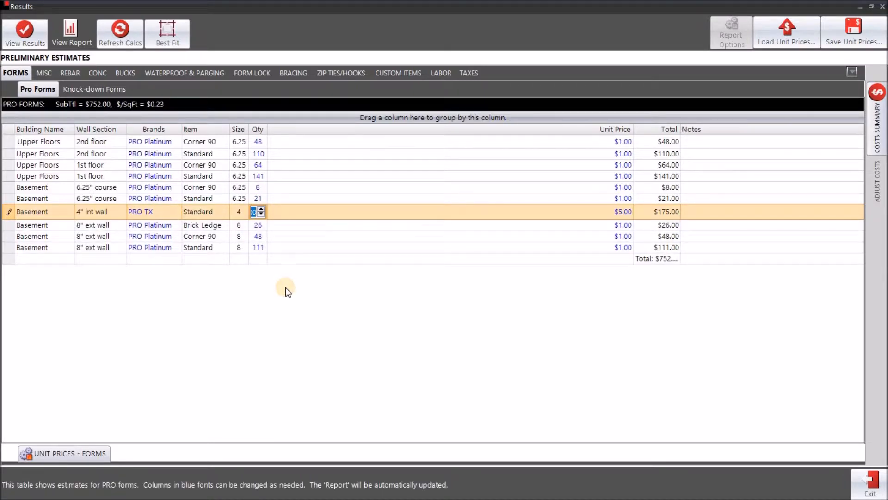
{"action": "type", "text": "999"}
{"action": "left_click", "coordinate": [367, 278]}
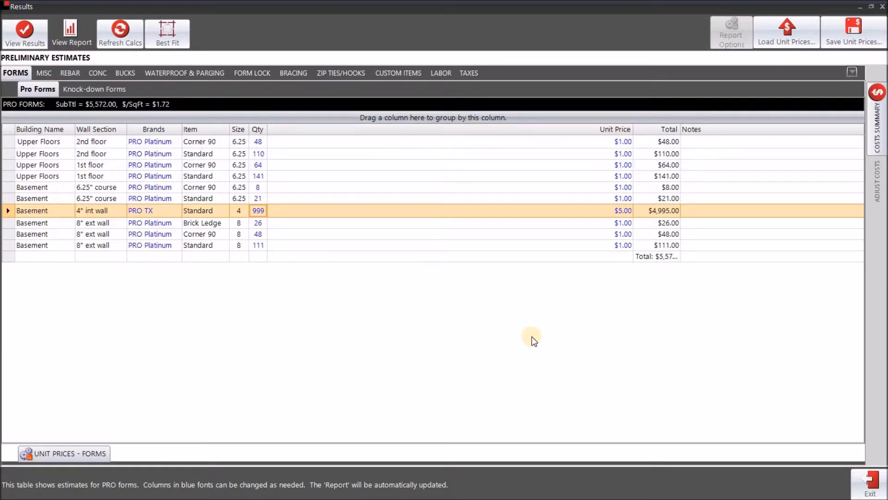
{"action": "left_click", "coordinate": [578, 211]}
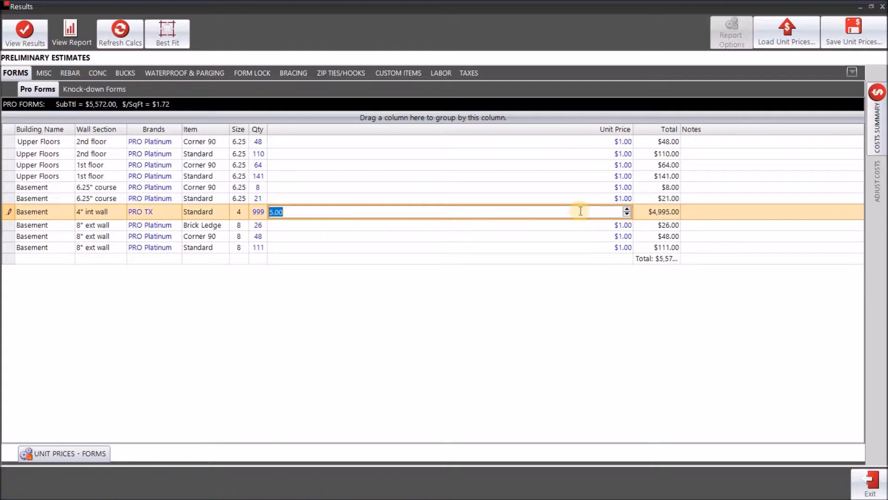
{"action": "type", "text": "1000"}
{"action": "key", "text": "Return"}
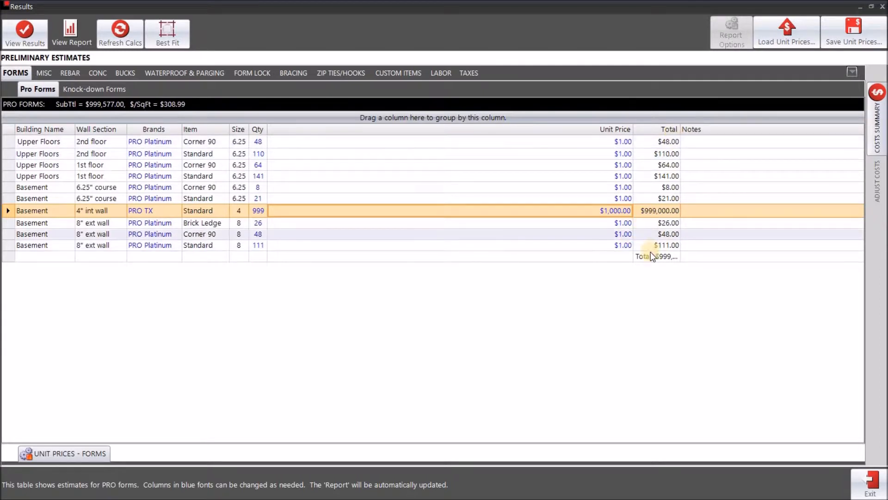
{"action": "double_click", "coordinate": [681, 129]}
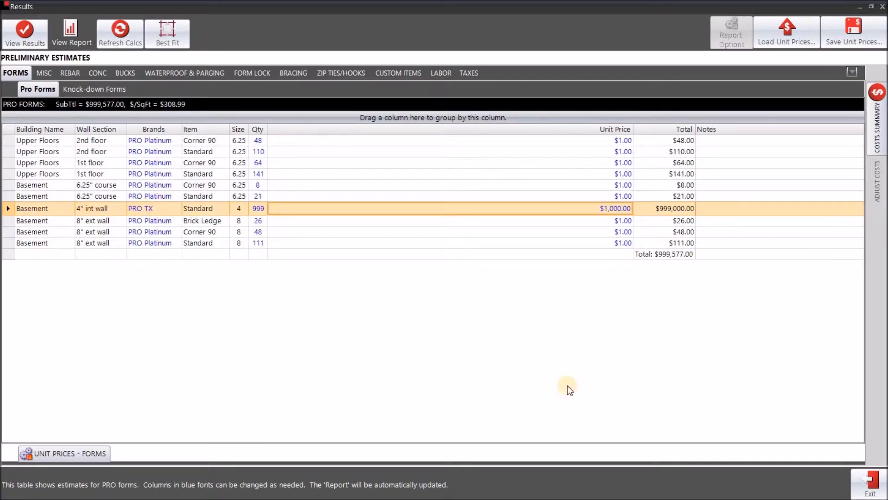
Exit the Results window with the PRO forms total at $999,577.00
{"action": "left_click", "coordinate": [863, 479]}
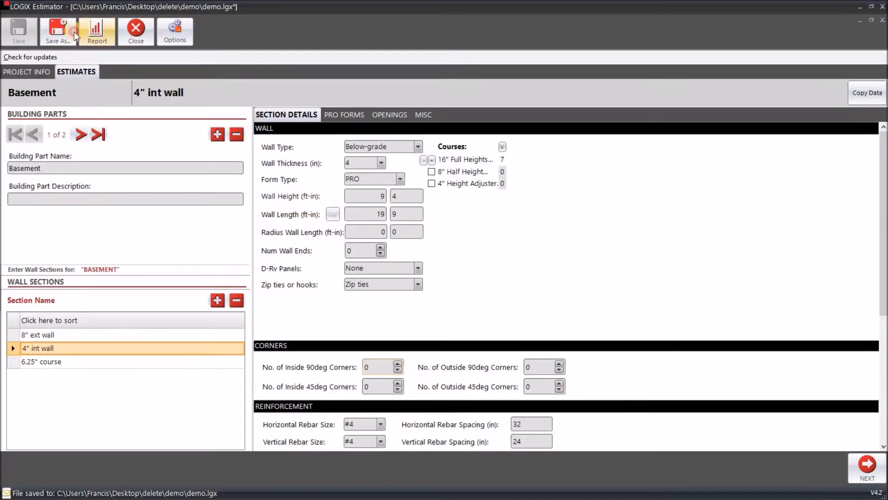
Reopen the Results window from the Report button on the main toolbar
{"action": "left_click", "coordinate": [86, 29]}
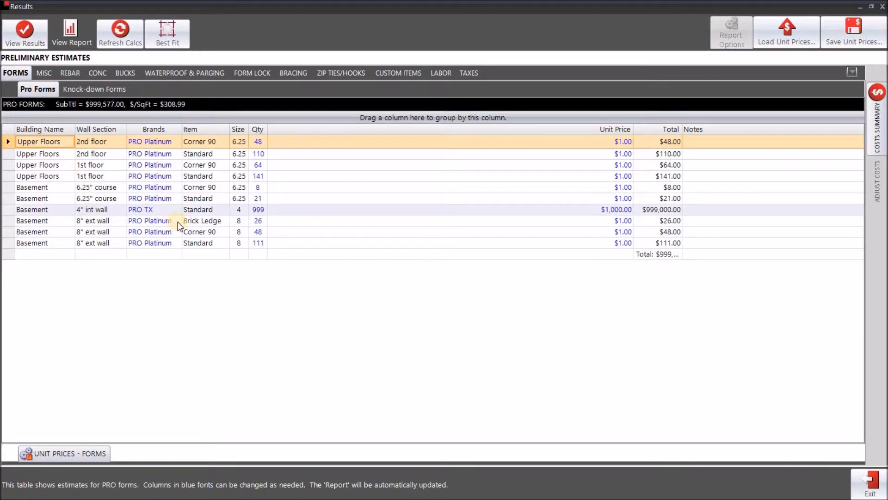
Select the 4" int wall row and show the View Report grouping choices
{"action": "left_click", "coordinate": [97, 212]}
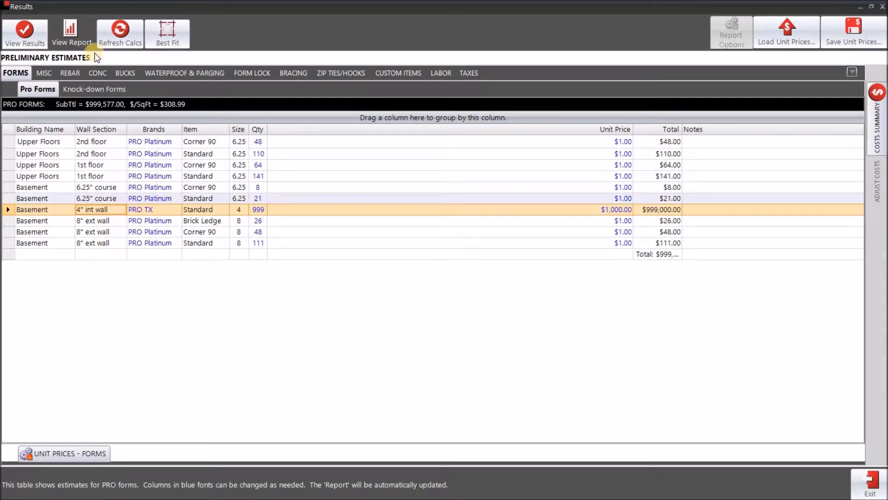
{"action": "left_click", "coordinate": [71, 46]}
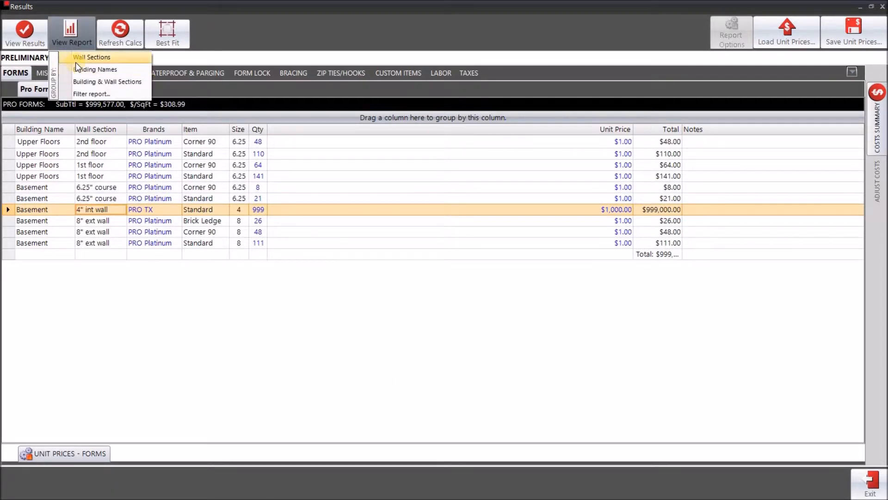
Generate the report grouped by wall sections, scroll through its pages, then return to the estimates grid
{"action": "left_click", "coordinate": [76, 60]}
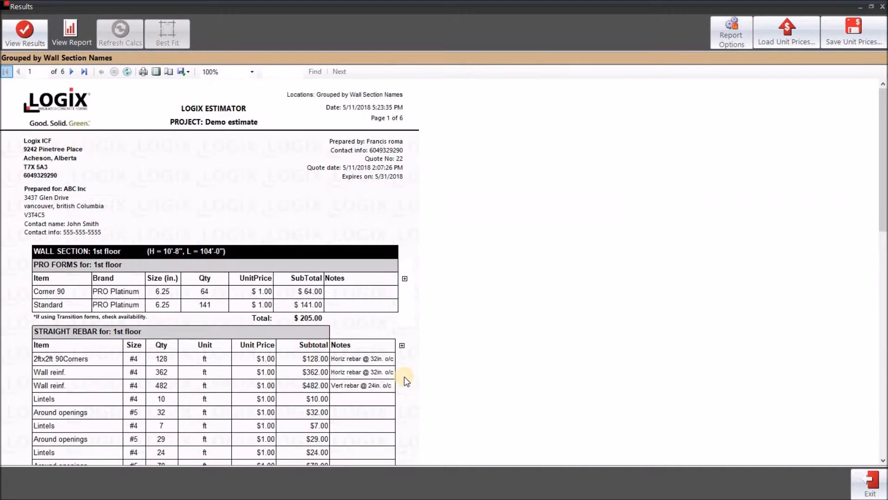
{"action": "scroll", "coordinate": [414, 359], "scroll_direction": "down", "scroll_amount": 3}
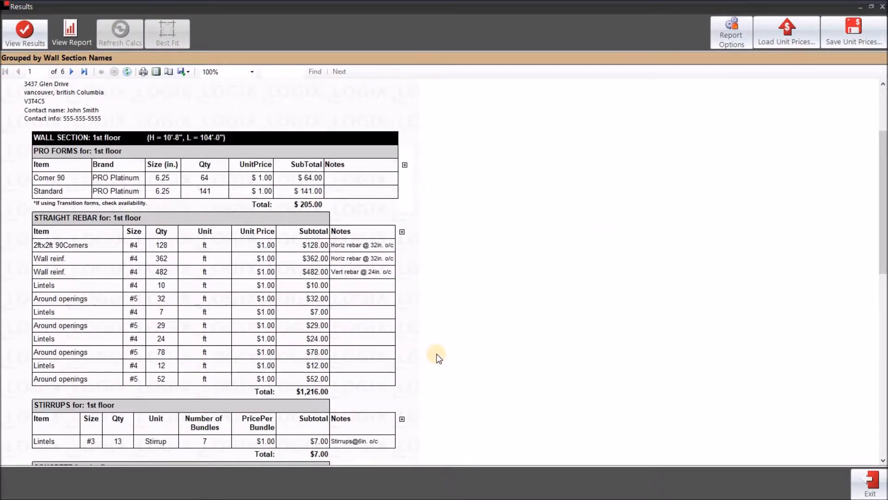
{"action": "scroll", "coordinate": [437, 357], "scroll_direction": "down", "scroll_amount": 14}
{"action": "scroll", "coordinate": [466, 367], "scroll_direction": "down", "scroll_amount": 3}
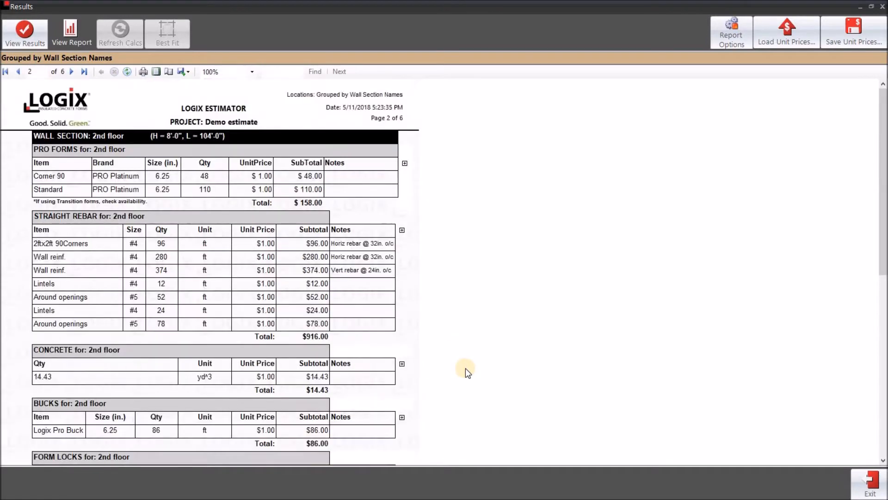
{"action": "scroll", "coordinate": [465, 365], "scroll_direction": "down", "scroll_amount": 6}
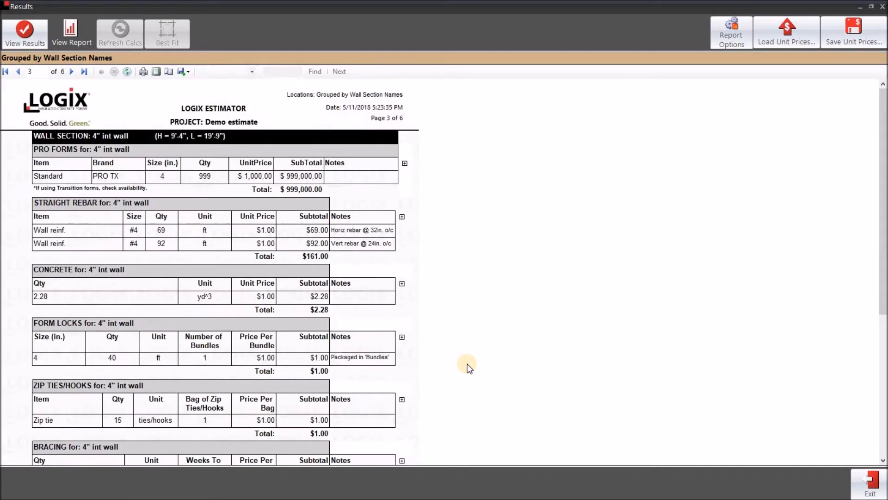
{"action": "scroll", "coordinate": [467, 364], "scroll_direction": "down", "scroll_amount": 2}
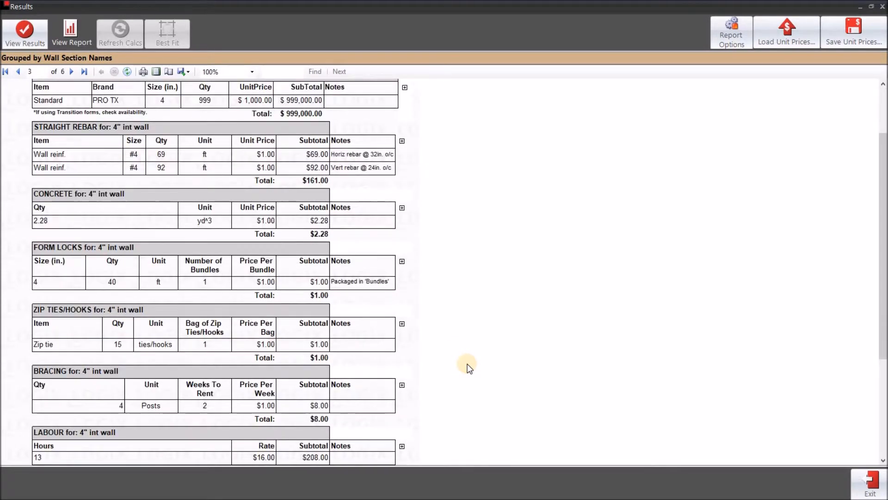
{"action": "scroll", "coordinate": [467, 363], "scroll_direction": "up", "scroll_amount": 1}
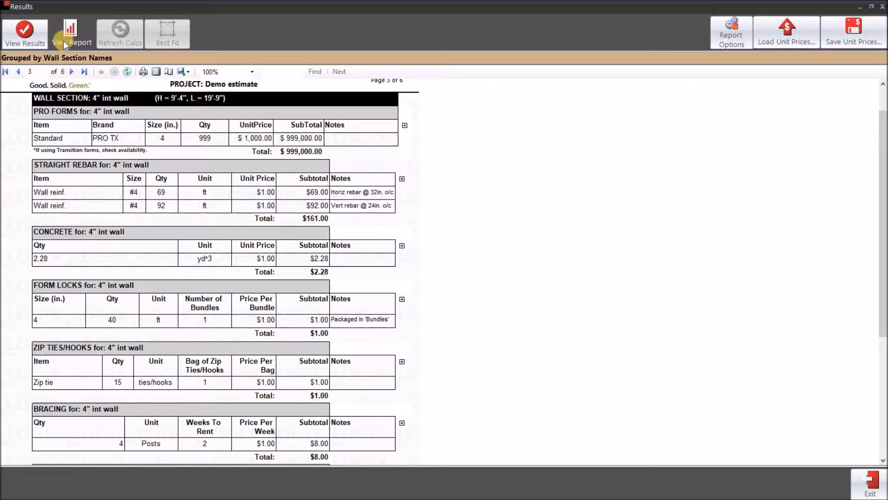
{"action": "left_click", "coordinate": [14, 42]}
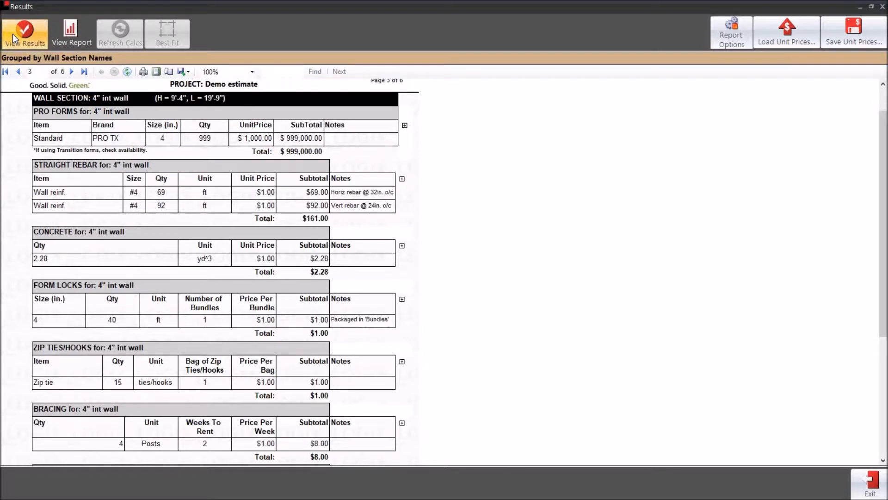
Change the 4" int wall unit price to $5,000.00 and regenerate the wall-section report
{"action": "left_click", "coordinate": [582, 213]}
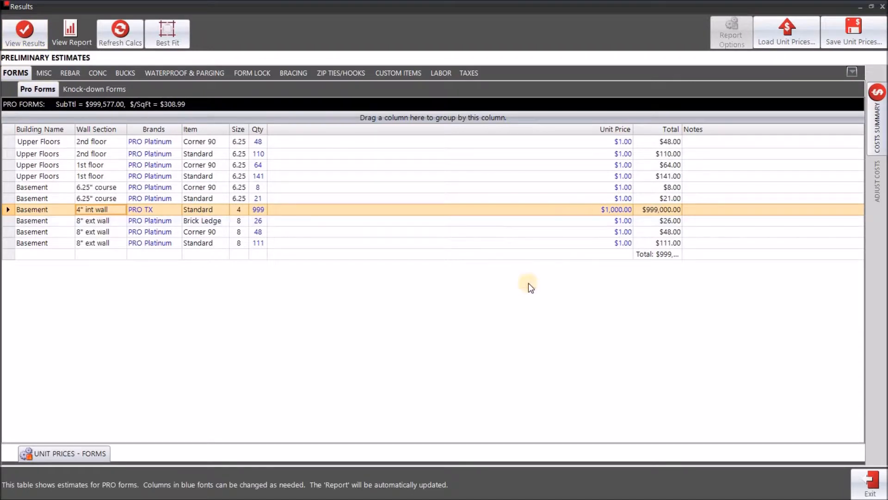
{"action": "type", "text": "5000"}
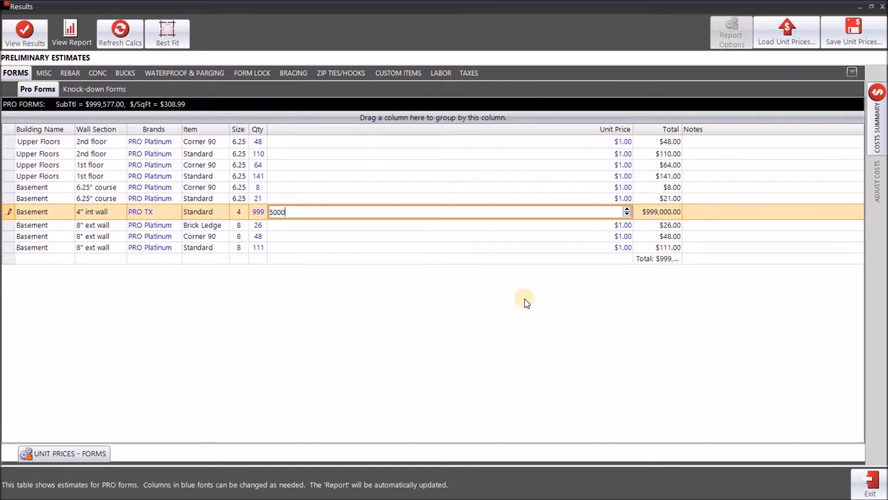
{"action": "key", "text": "Return"}
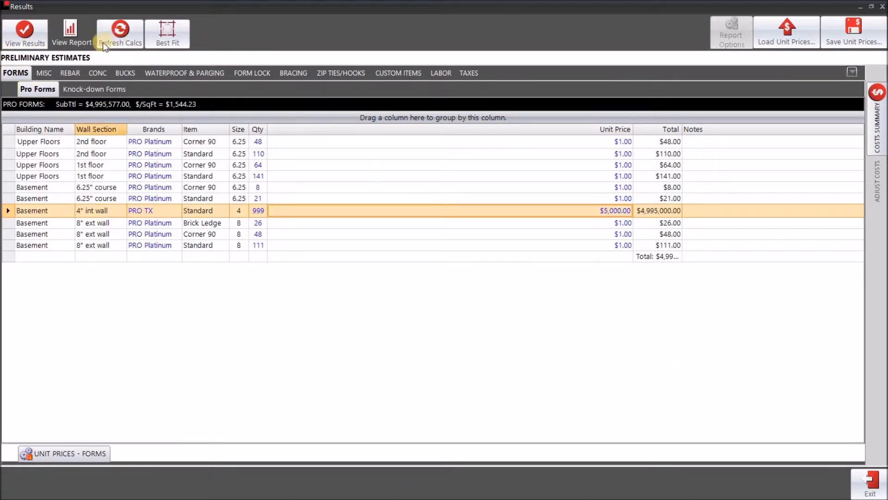
{"action": "left_click", "coordinate": [71, 41]}
{"action": "left_click", "coordinate": [482, 393]}
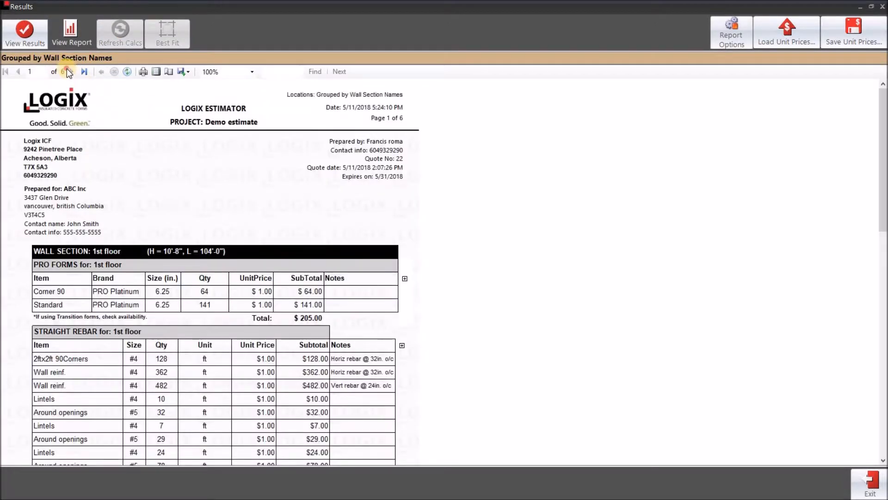
{"action": "left_click", "coordinate": [71, 71]}
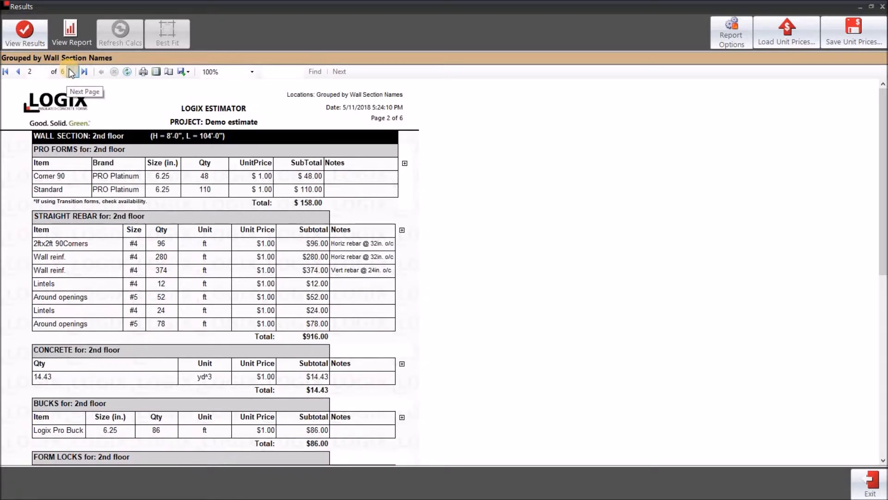
{"action": "left_click", "coordinate": [71, 72]}
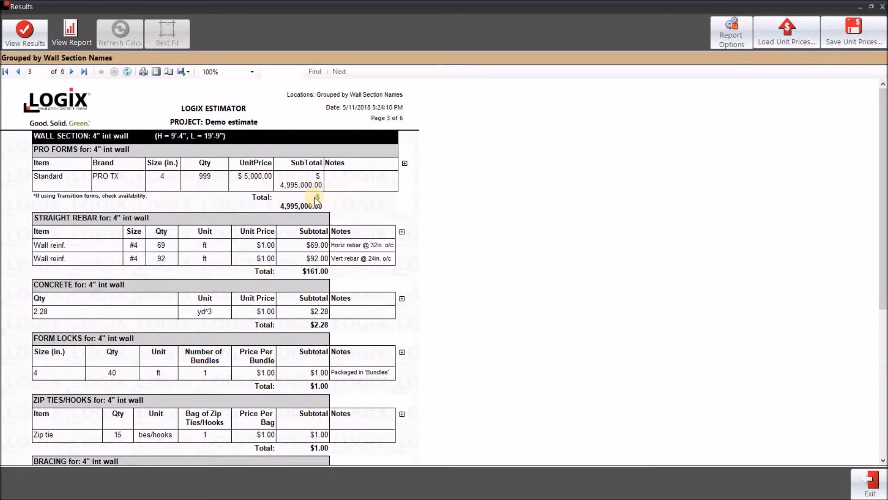
{"action": "left_click", "coordinate": [27, 44]}
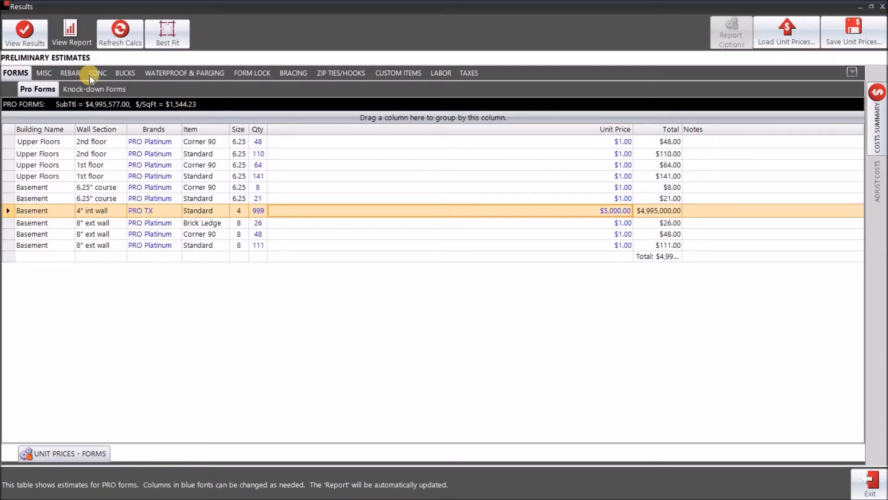
Refresh and confirm the recalculation, then select the 4" int wall row, now PRO at $1.00
{"action": "left_click", "coordinate": [113, 45]}
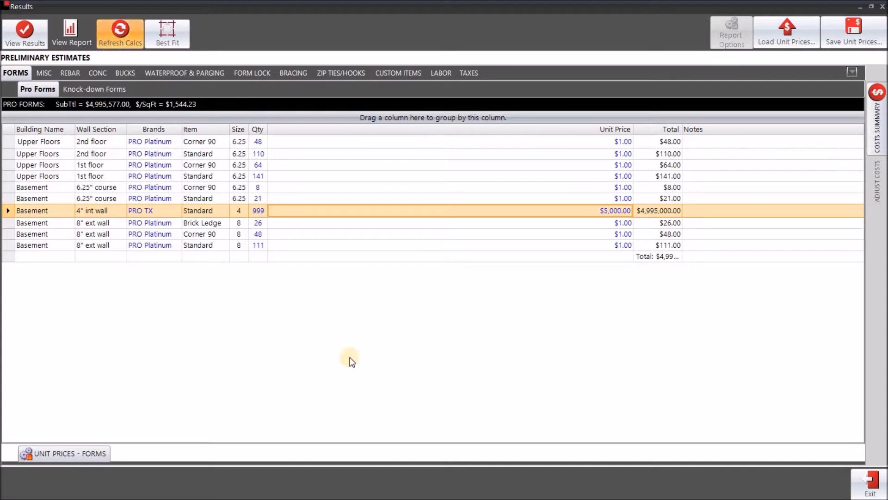
{"action": "left_click", "coordinate": [423, 273]}
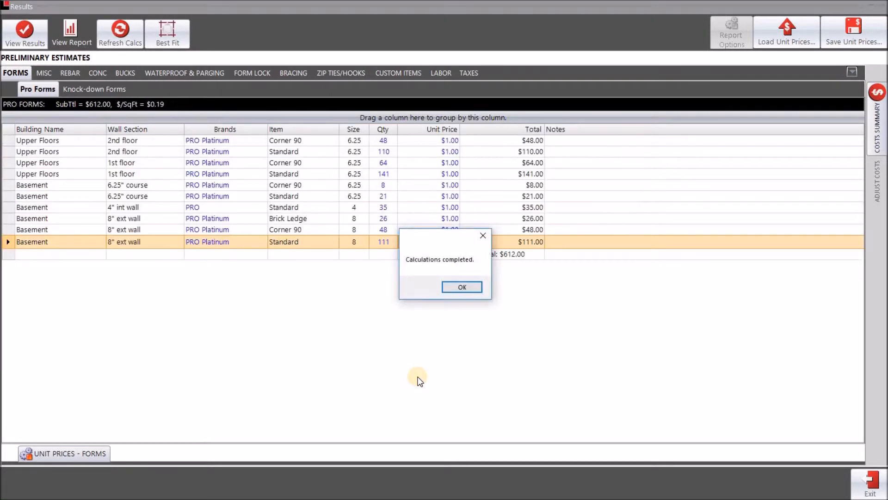
{"action": "left_click", "coordinate": [464, 288]}
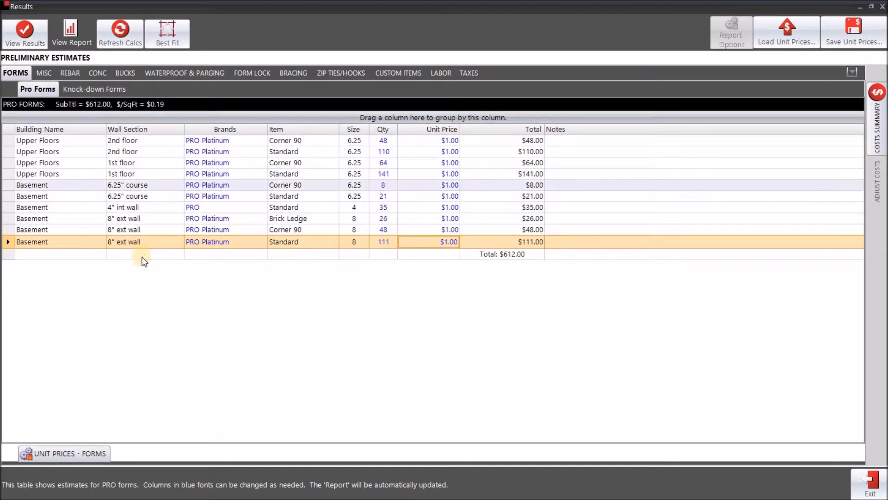
{"action": "left_click", "coordinate": [108, 206]}
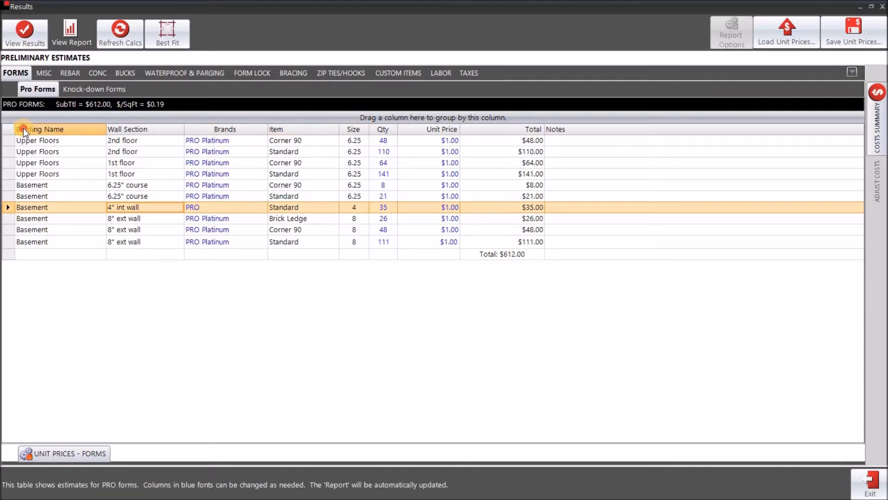
Group the PRO forms rows by Building Name and expand the Basement and Upper Floors groups
{"action": "left_click_drag", "start_coordinate": [23, 128], "coordinate": [40, 122]}
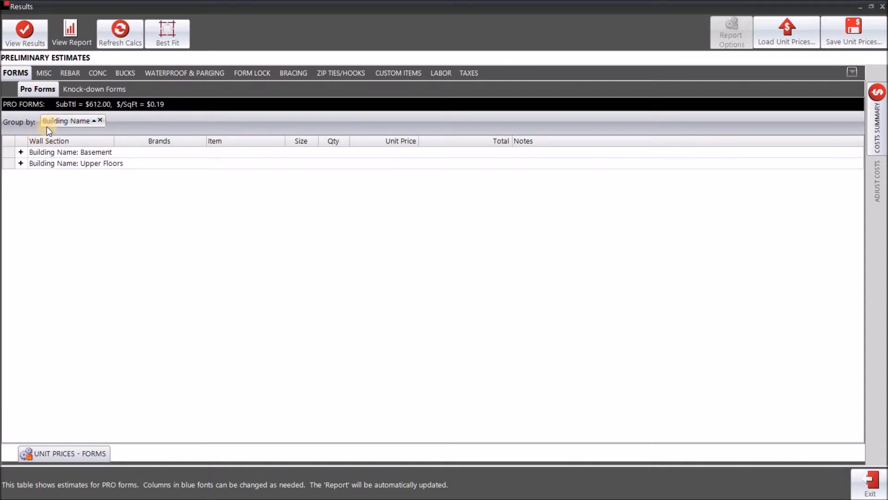
{"action": "left_click", "coordinate": [19, 152]}
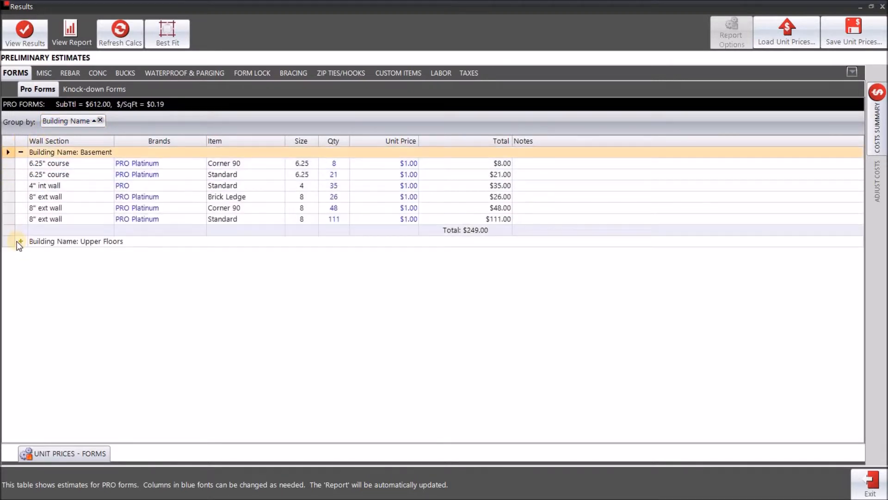
{"action": "left_click", "coordinate": [19, 241]}
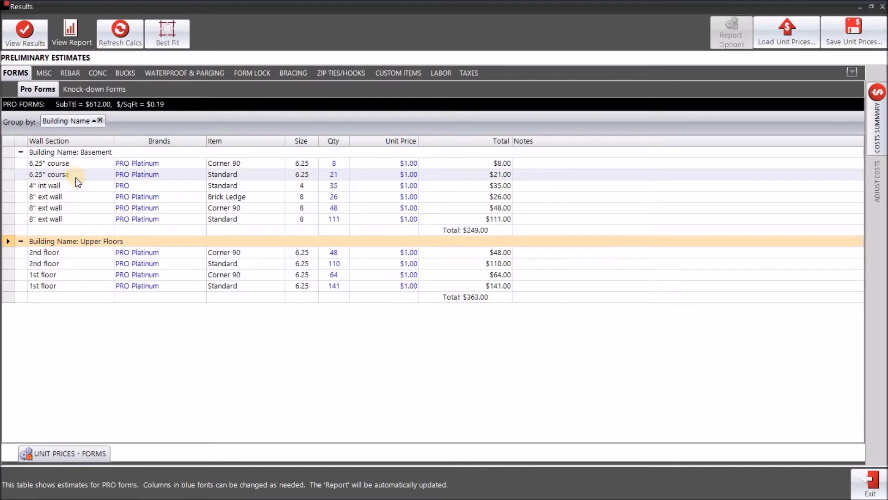
Subgroup by Wall Section and expand 4" int wall, 6.25" course, 8" ext wall, 1st and 2nd floor
{"action": "left_click_drag", "start_coordinate": [57, 143], "coordinate": [162, 124]}
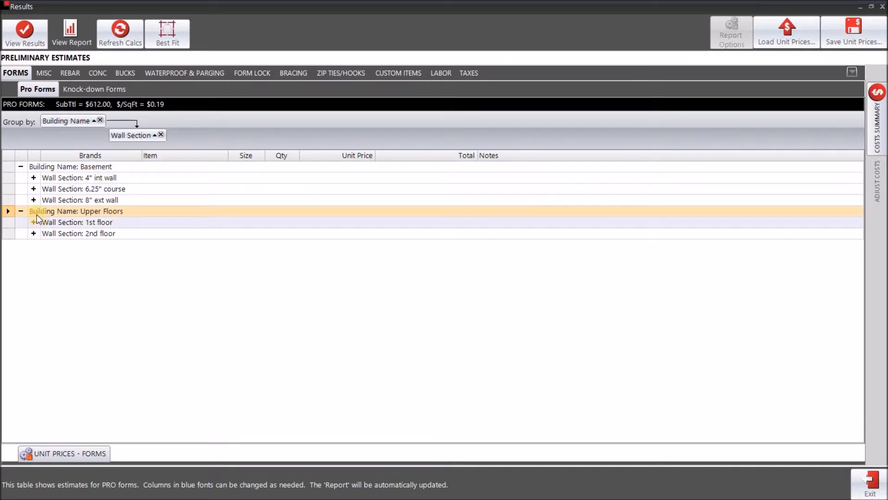
{"action": "left_click", "coordinate": [33, 178]}
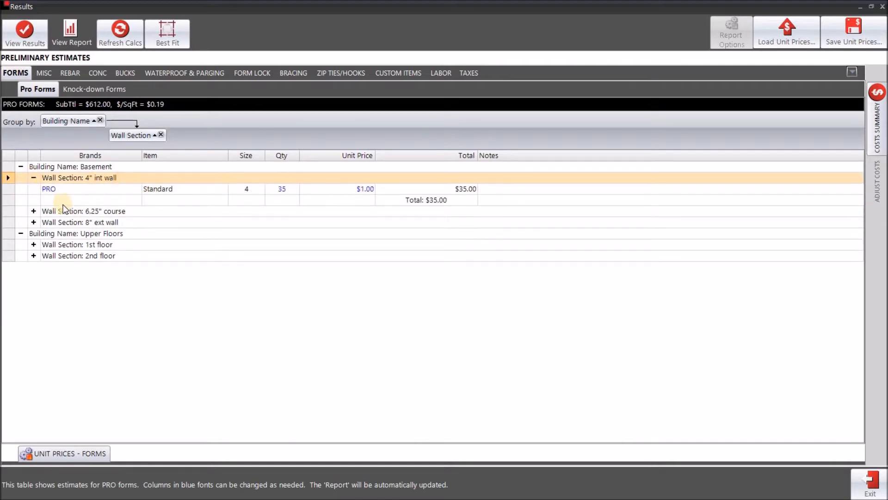
{"action": "left_click", "coordinate": [32, 211]}
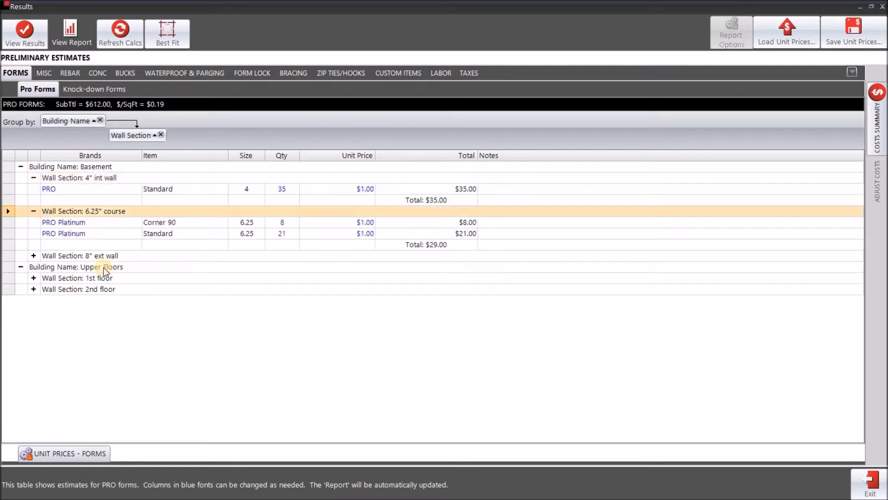
{"action": "left_click", "coordinate": [34, 256]}
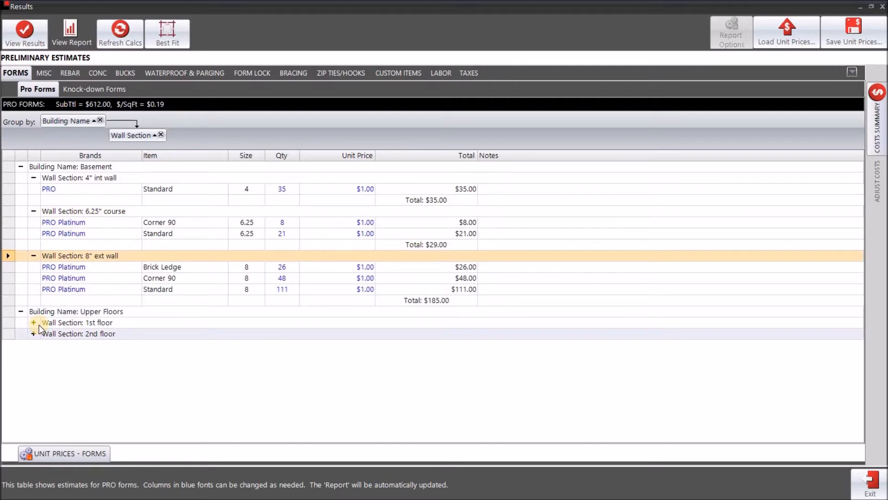
{"action": "left_click", "coordinate": [33, 322]}
{"action": "left_click", "coordinate": [33, 366]}
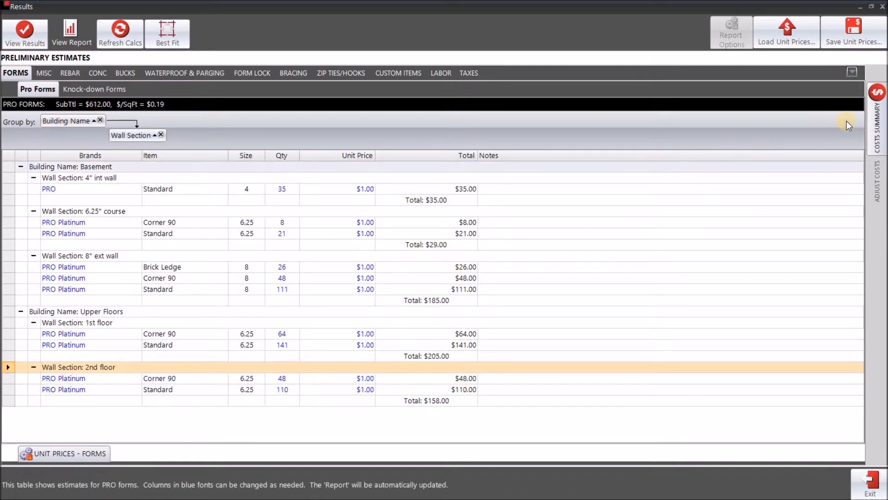
Check the $612.00 PRO Forms cost in the costs summary, then view the Knock-down Forms estimate (qty 14, $14.00)
{"action": "left_click", "coordinate": [878, 139]}
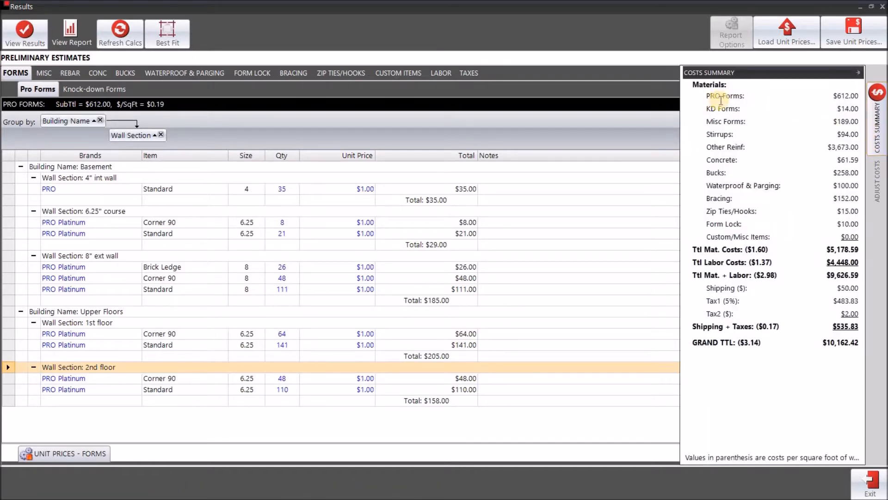
{"action": "left_click_drag", "start_coordinate": [837, 96], "coordinate": [861, 96]}
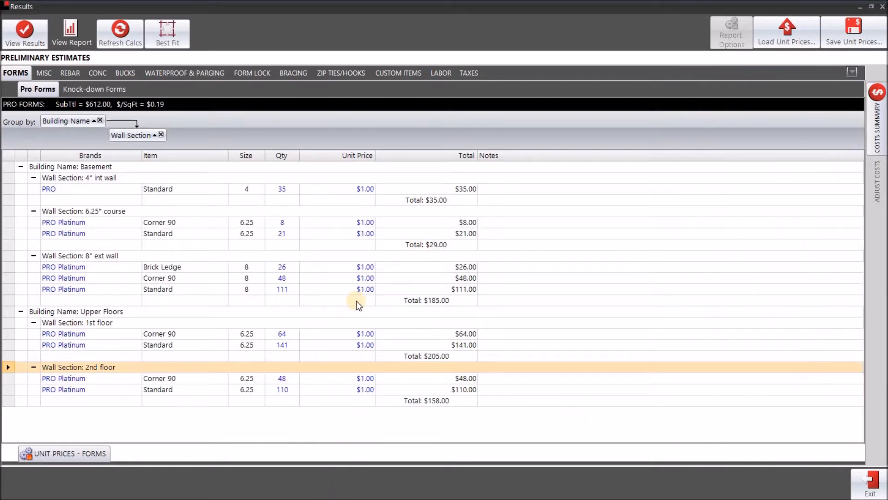
{"action": "left_click", "coordinate": [94, 88]}
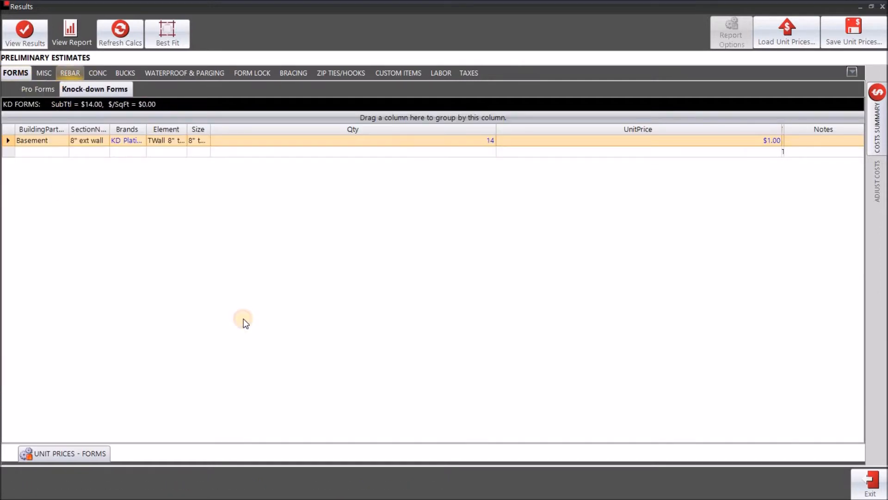
Browse the Straight & Corner rebar rows and group them by Building Name
{"action": "left_click", "coordinate": [64, 74]}
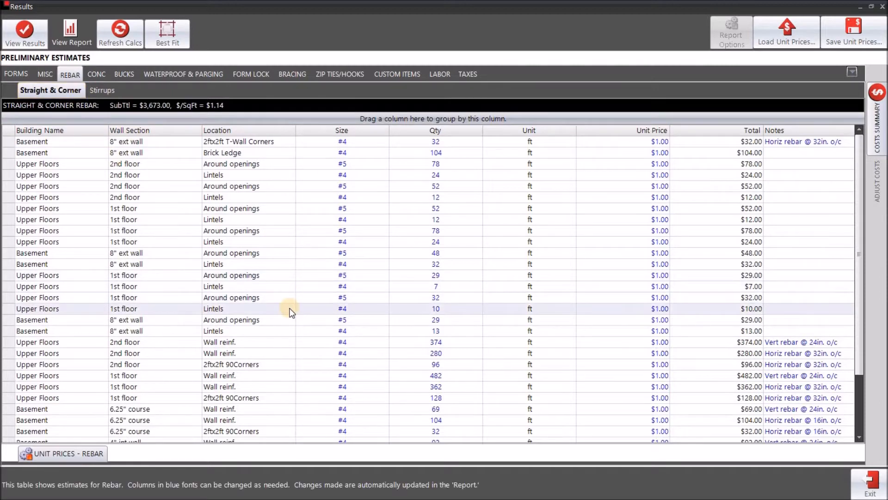
{"action": "left_click", "coordinate": [152, 199]}
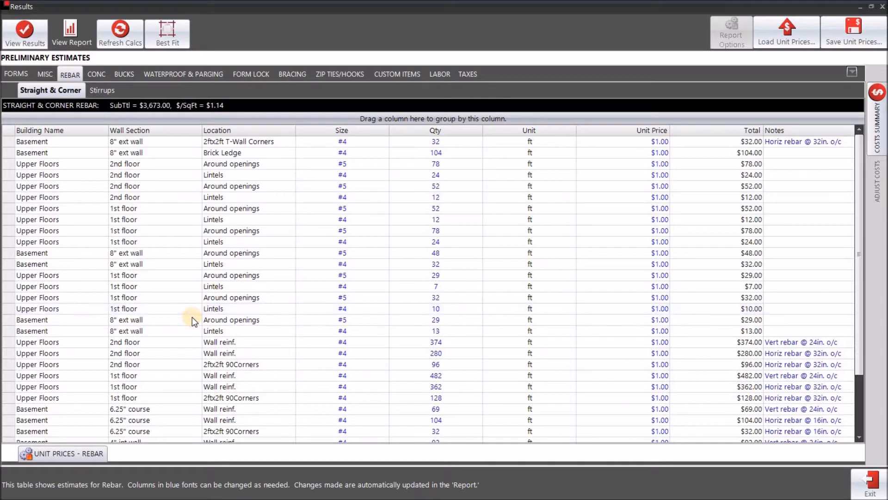
{"action": "key", "text": "ctrl+End"}
{"action": "scroll", "coordinate": [146, 325], "scroll_direction": "up", "scroll_amount": 3}
{"action": "left_click", "coordinate": [102, 253]}
{"action": "scroll", "coordinate": [104, 356], "scroll_direction": "down", "scroll_amount": 3}
{"action": "scroll", "coordinate": [130, 315], "scroll_direction": "up", "scroll_amount": 3}
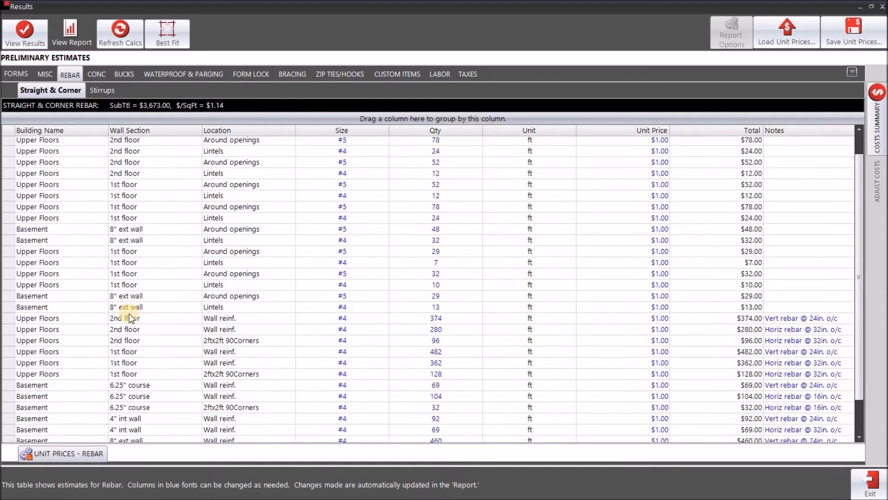
{"action": "scroll", "coordinate": [694, 228], "scroll_direction": "down", "scroll_amount": 3}
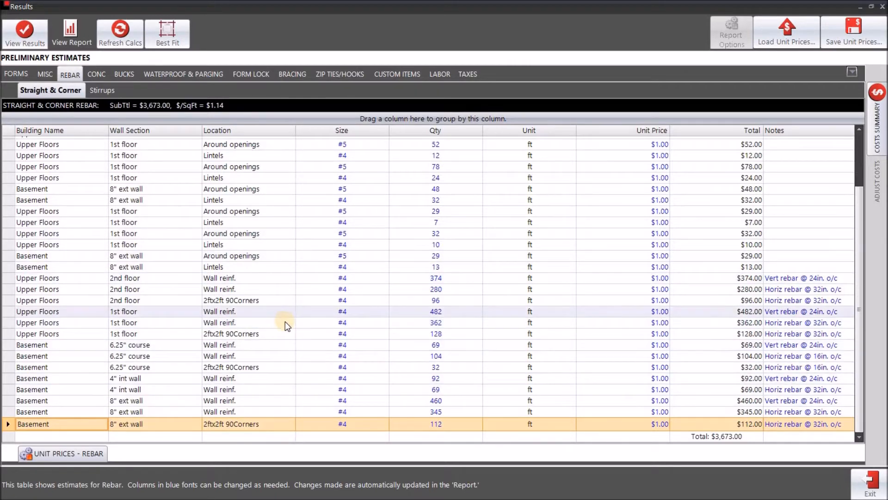
{"action": "scroll", "coordinate": [267, 275], "scroll_direction": "up", "scroll_amount": 2}
{"action": "left_click_drag", "start_coordinate": [30, 130], "coordinate": [44, 145]}
Add Wall Section as a second grouping level and expand Basement's 4" int wall and 6.25" course sections
{"action": "left_click_drag", "start_coordinate": [138, 128], "coordinate": [137, 129]}
{"action": "left_click", "coordinate": [21, 167]}
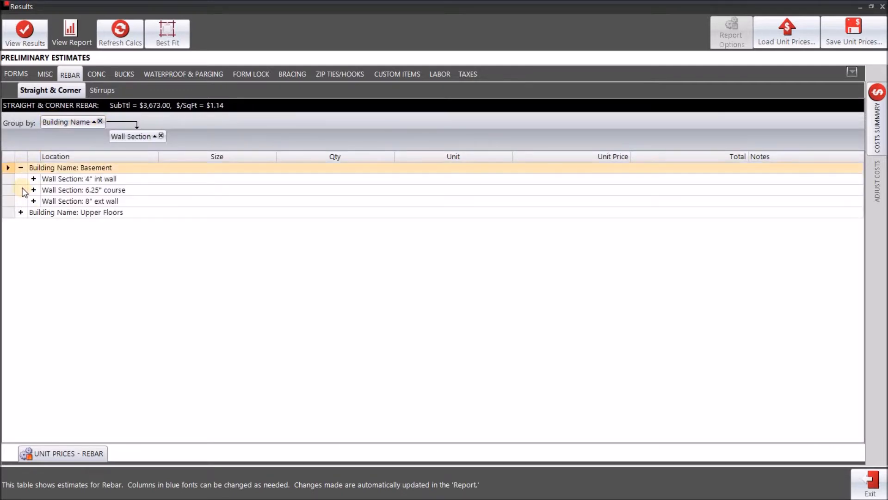
{"action": "left_click", "coordinate": [32, 180]}
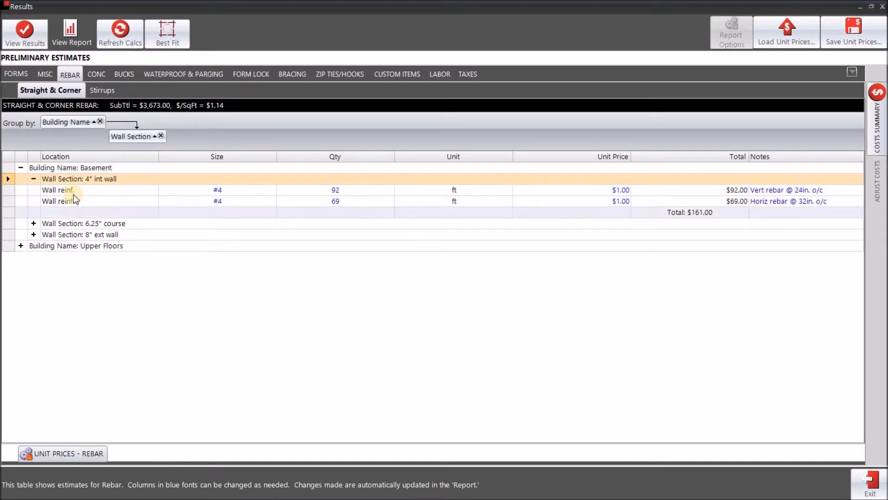
{"action": "left_click", "coordinate": [33, 224]}
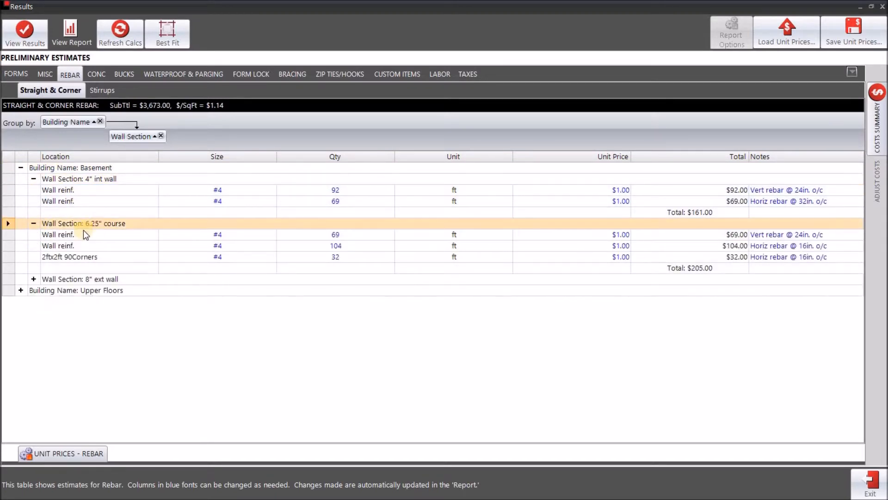
{"action": "left_click", "coordinate": [119, 258]}
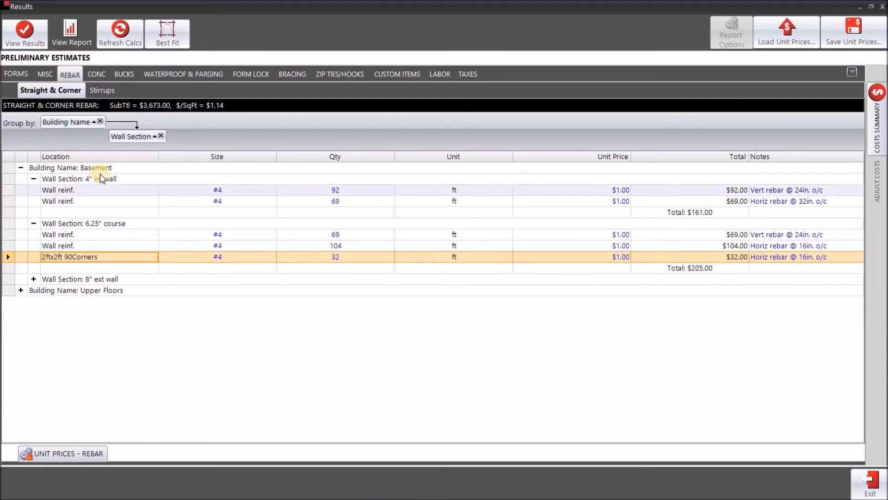
Expand the 8" ext wall section, review its Lintels and Around openings rows, and add Location grouping
{"action": "left_click", "coordinate": [35, 279]}
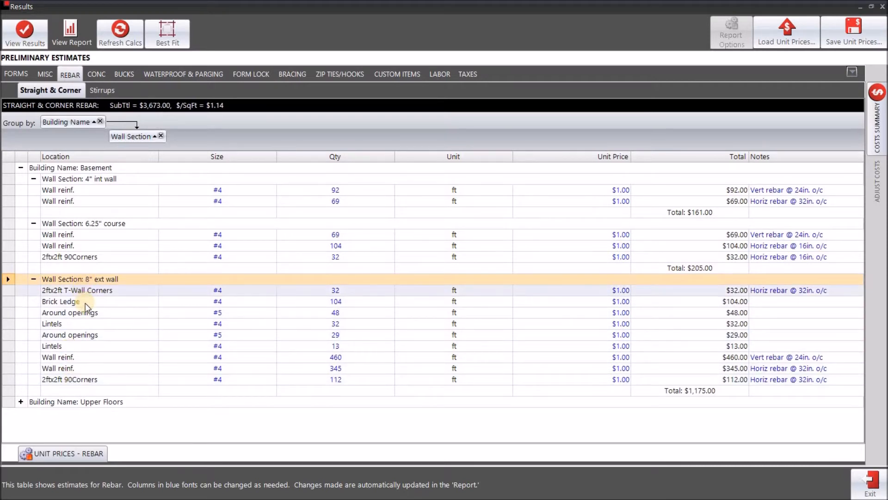
{"action": "left_click", "coordinate": [65, 323]}
{"action": "left_click", "coordinate": [83, 349]}
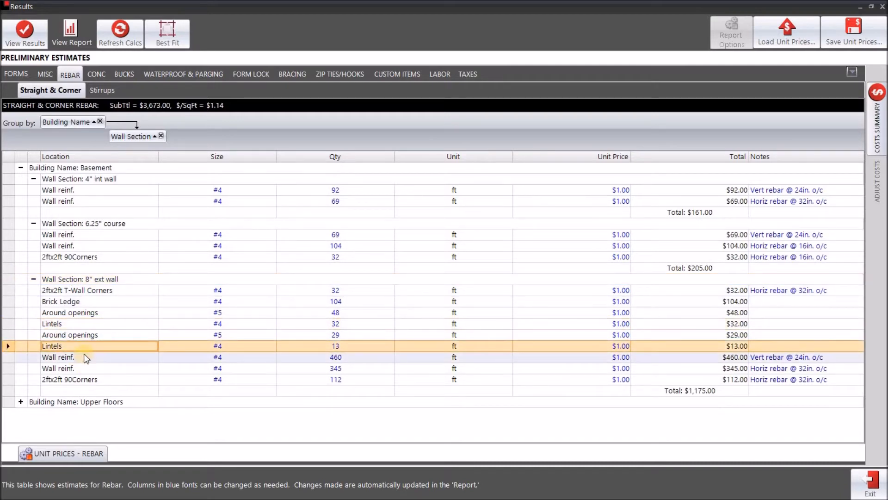
{"action": "left_click", "coordinate": [107, 315]}
{"action": "left_click", "coordinate": [107, 335]}
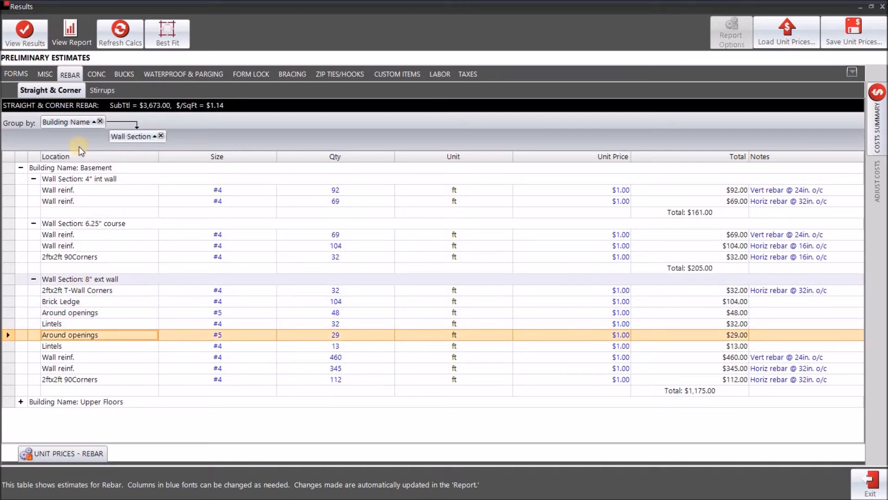
{"action": "left_click_drag", "start_coordinate": [71, 156], "coordinate": [86, 143]}
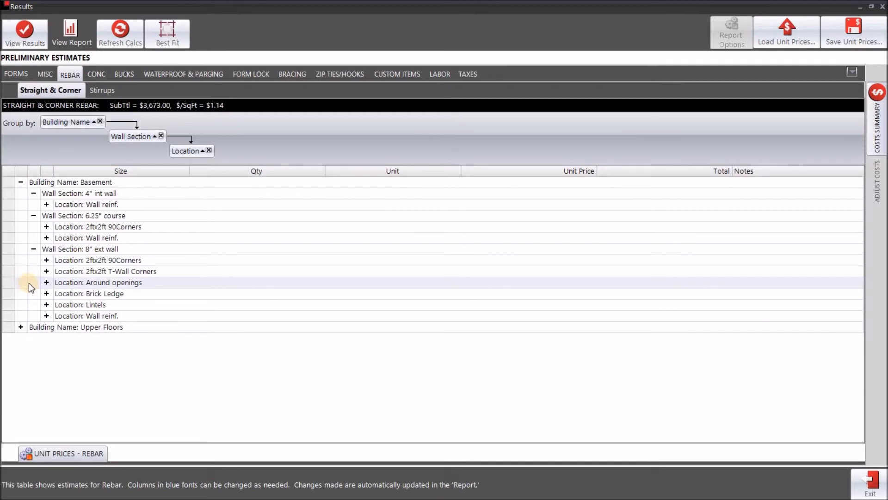
Expand the Lintels, Brick Ledge and T-Wall Corners groups and check Other Reinf. at $3,673.00 in the costs summary
{"action": "left_click", "coordinate": [46, 304]}
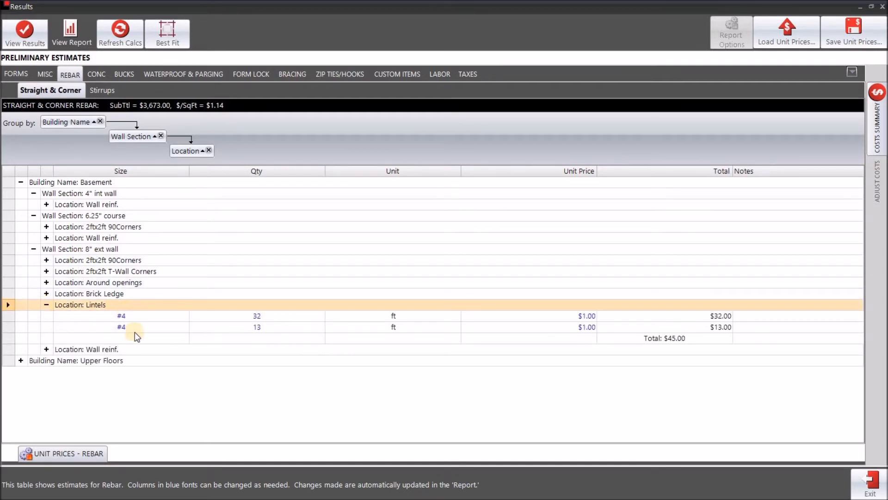
{"action": "left_click", "coordinate": [46, 293]}
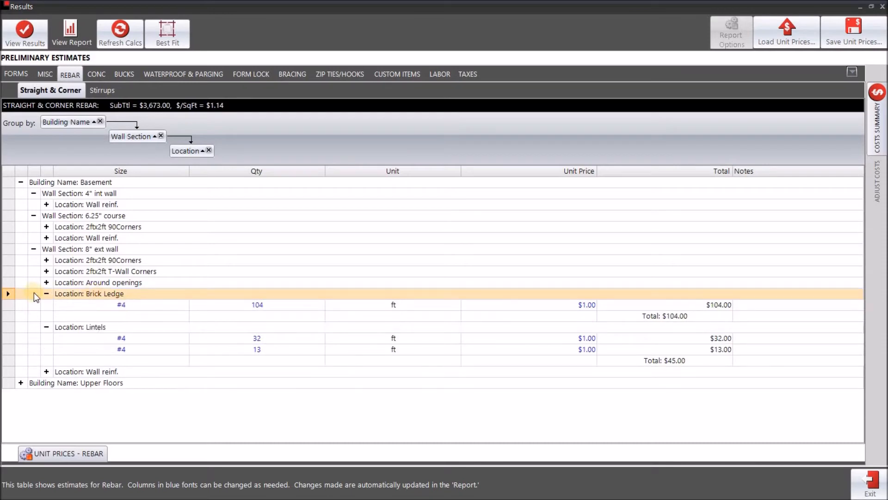
{"action": "left_click", "coordinate": [46, 271]}
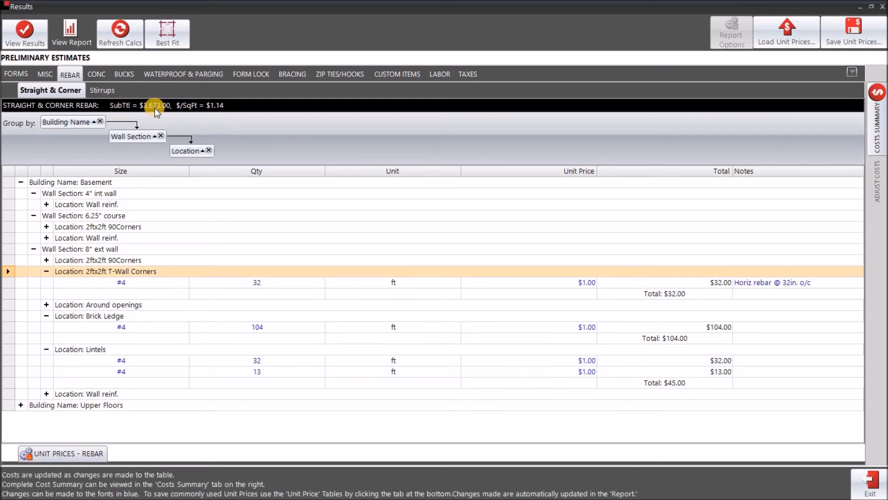
{"action": "mouse_move", "coordinate": [881, 147]}
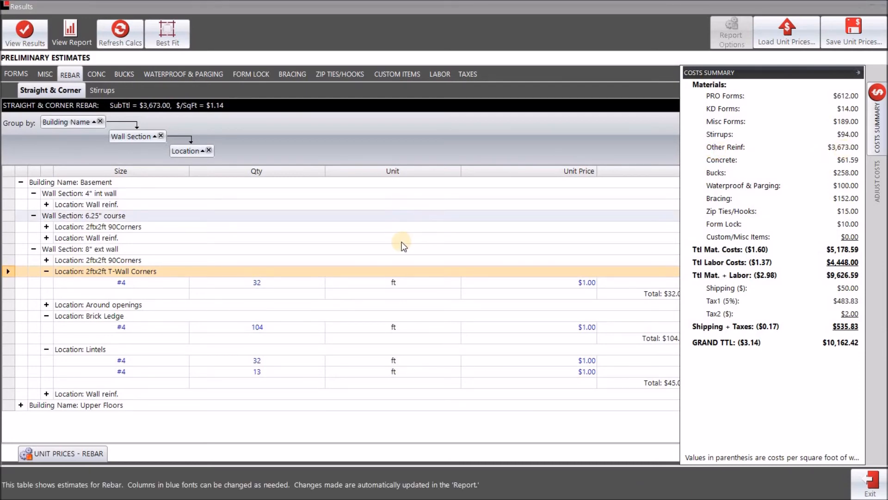
Close the costs summary and select the T-Wall Corners #4 rebar row ($32.00)
{"action": "left_click", "coordinate": [171, 422]}
{"action": "left_click", "coordinate": [526, 280]}
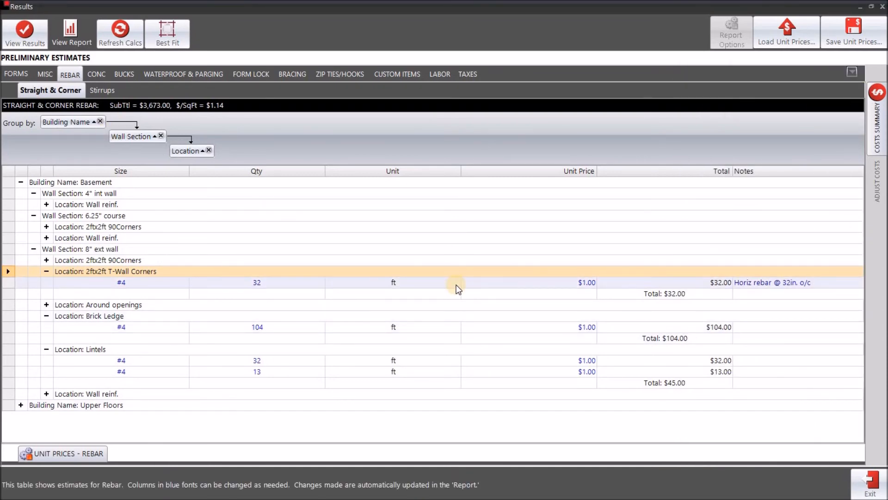
{"action": "left_click", "coordinate": [270, 433]}
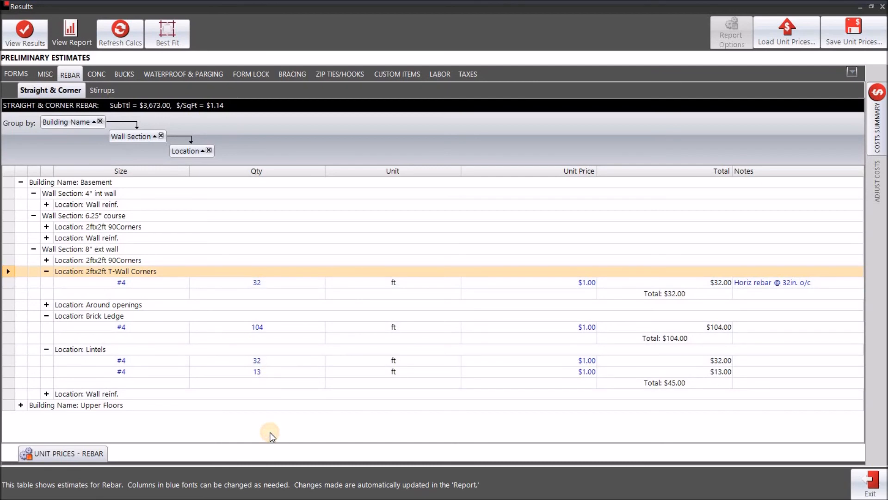
View the UNIT PRICES - REBAR list, then close it again
{"action": "left_click", "coordinate": [74, 454]}
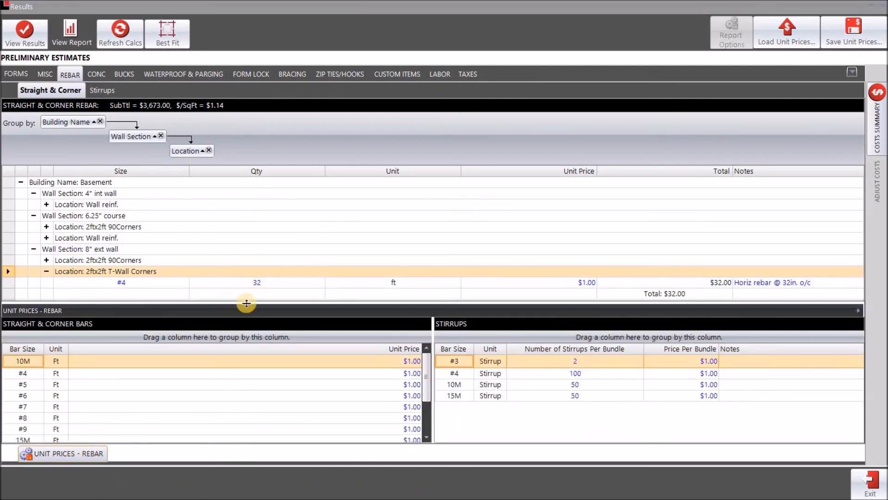
{"action": "left_click", "coordinate": [246, 301]}
{"action": "left_click", "coordinate": [250, 303]}
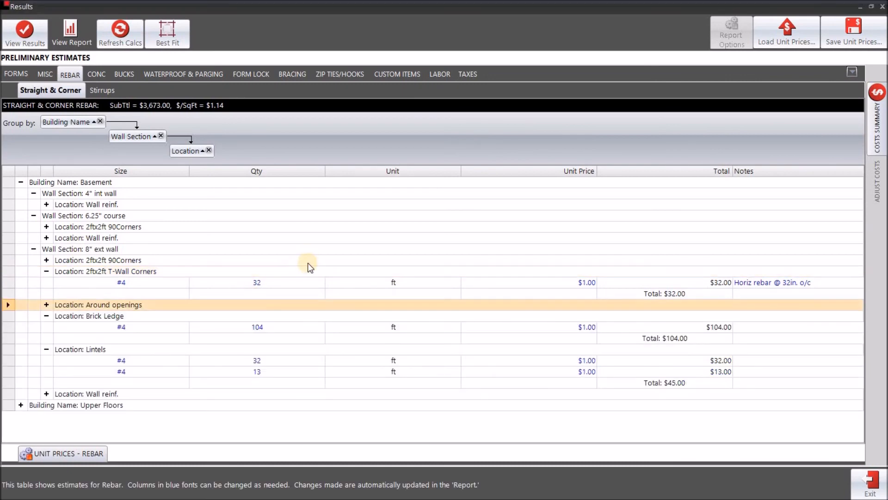